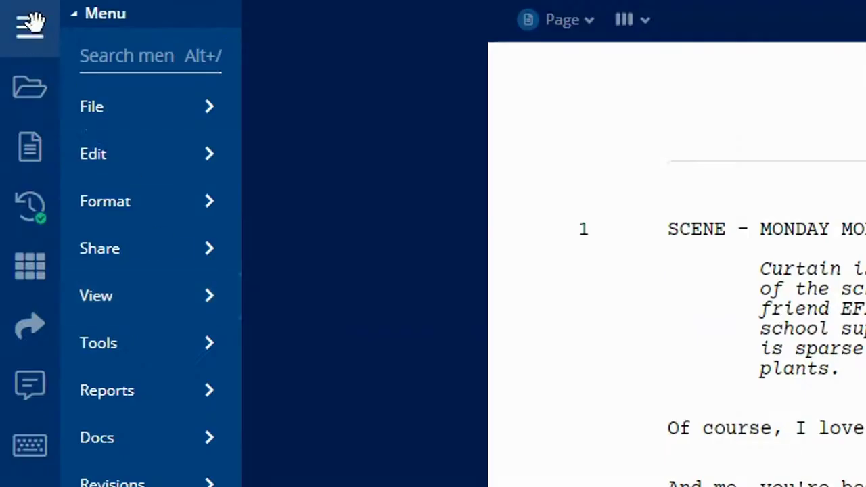
Step: Switch WriterDuet to the Classic layout through View > Customize Layout, adding scene cards and a docs list
{"action": "left_click", "coordinate": [17, 15]}
{"action": "left_click", "coordinate": [35, 29]}
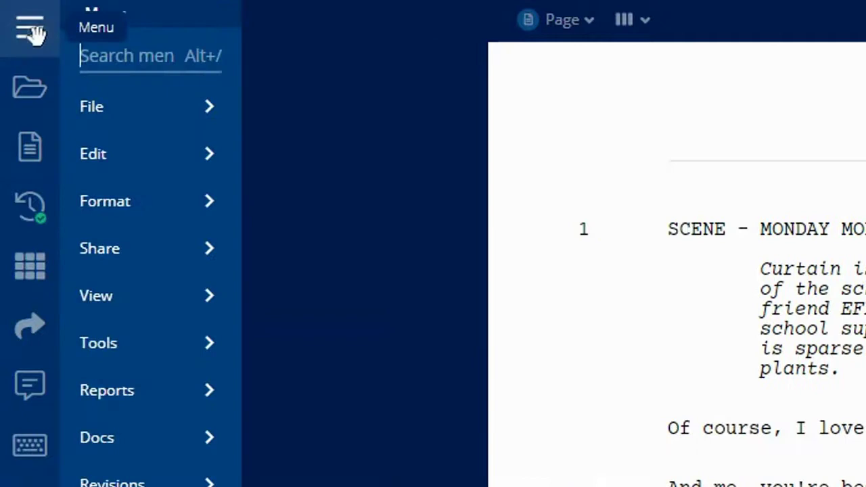
{"action": "left_click", "coordinate": [210, 298]}
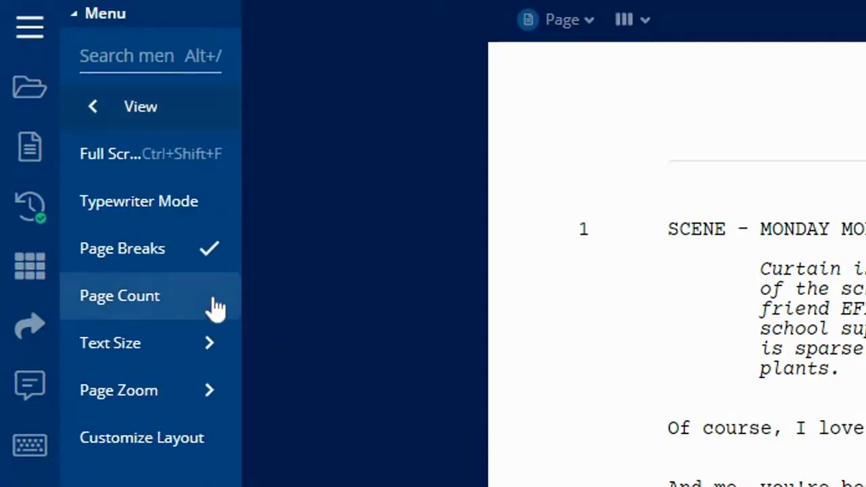
{"action": "left_click", "coordinate": [141, 440]}
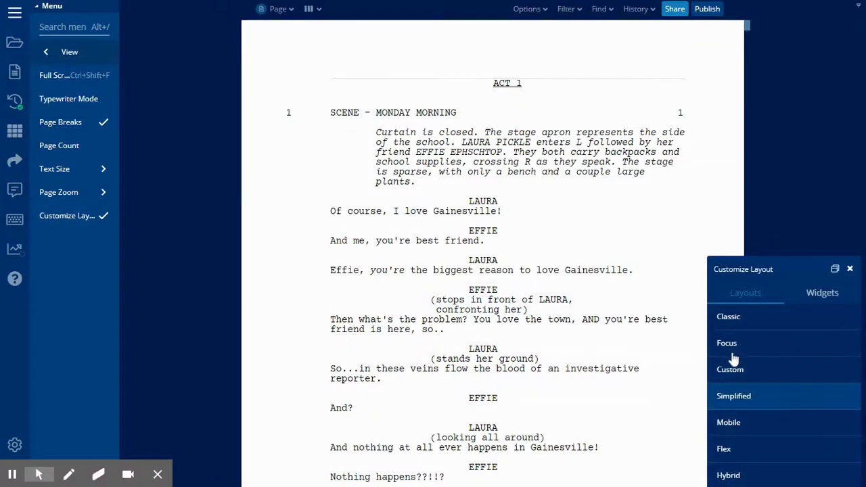
{"action": "left_click", "coordinate": [731, 319]}
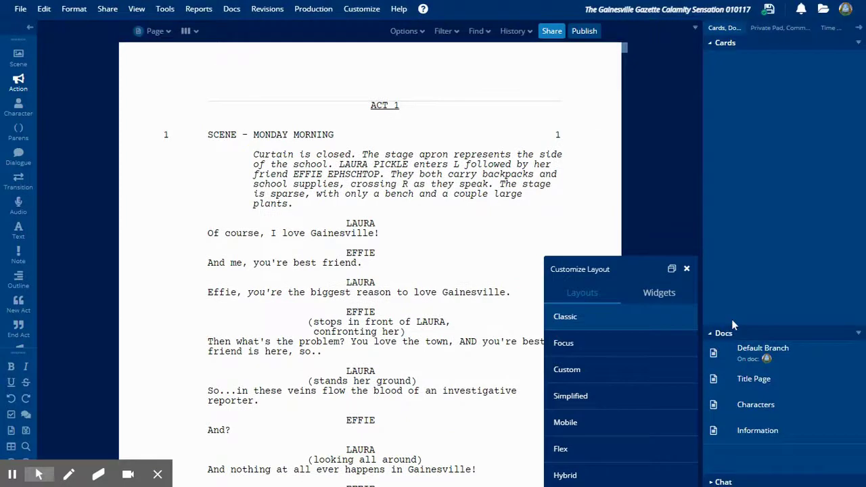
{"action": "left_click", "coordinate": [686, 268]}
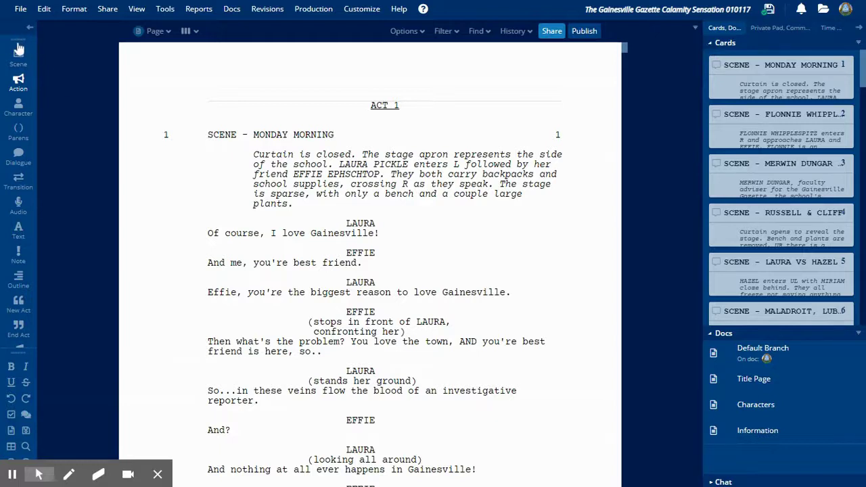
Step: Dock the script-element toolbar as a horizontal strip across the top and bring up the Customize menu
{"action": "left_click_drag", "start_coordinate": [20, 47], "coordinate": [208, 97]}
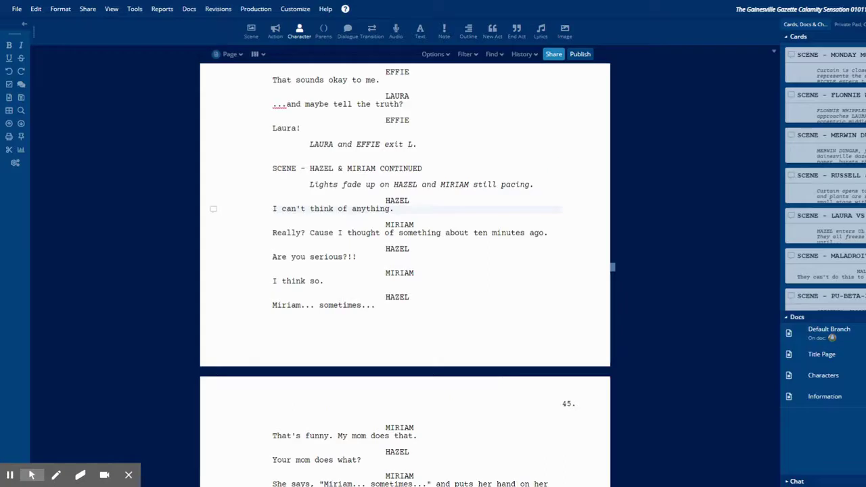
{"action": "scroll", "coordinate": [406, 271], "scroll_direction": "up", "scroll_amount": 3}
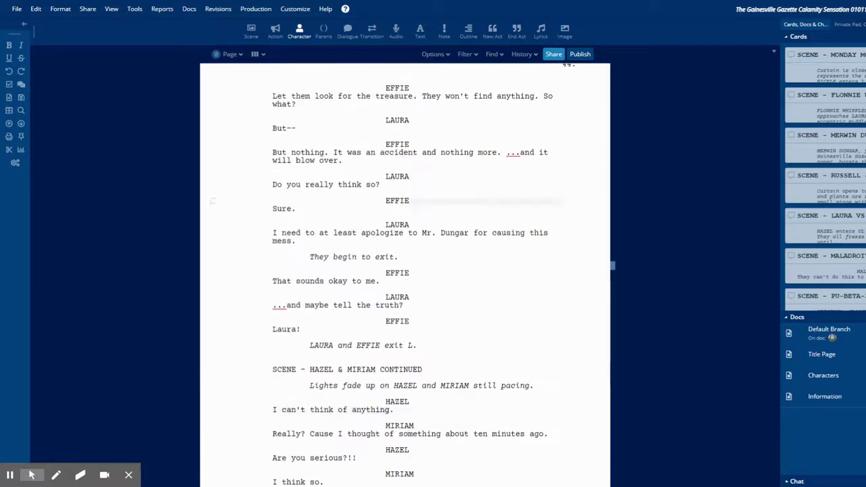
{"action": "scroll", "coordinate": [406, 270], "scroll_direction": "down", "scroll_amount": 8}
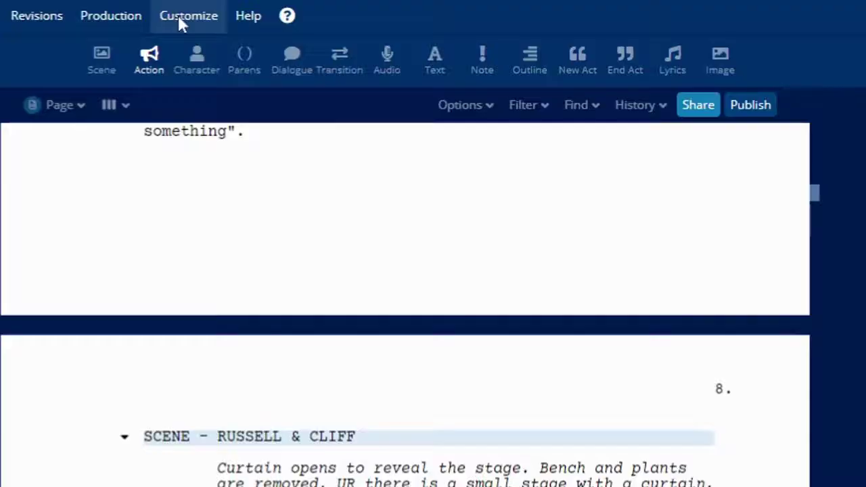
{"action": "left_click", "coordinate": [292, 13]}
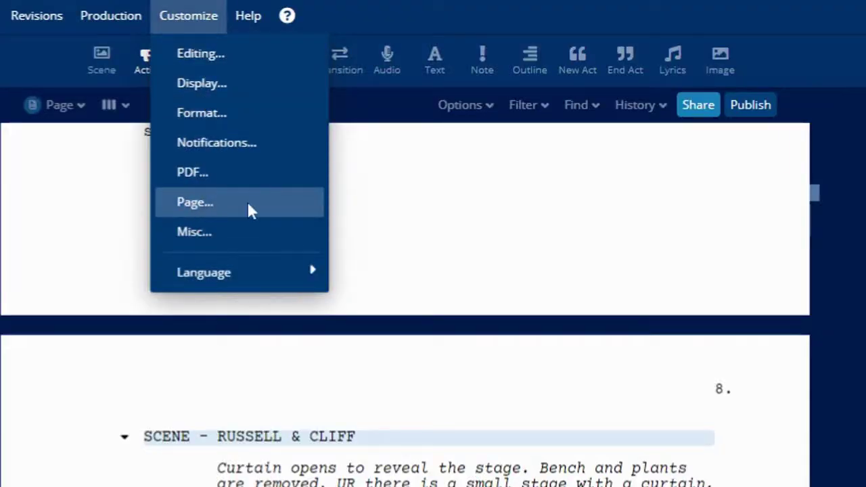
Step: Enable Number for the Scene line type in Page settings, then return to the Act 1 script
{"action": "left_click", "coordinate": [195, 202]}
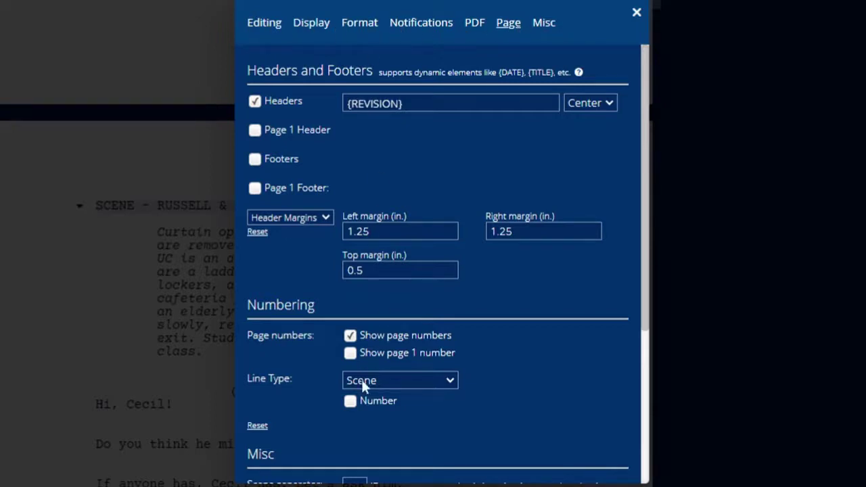
{"action": "scroll", "coordinate": [523, 410], "scroll_direction": "down", "scroll_amount": 3}
{"action": "scroll", "coordinate": [361, 213], "scroll_direction": "up", "scroll_amount": 1}
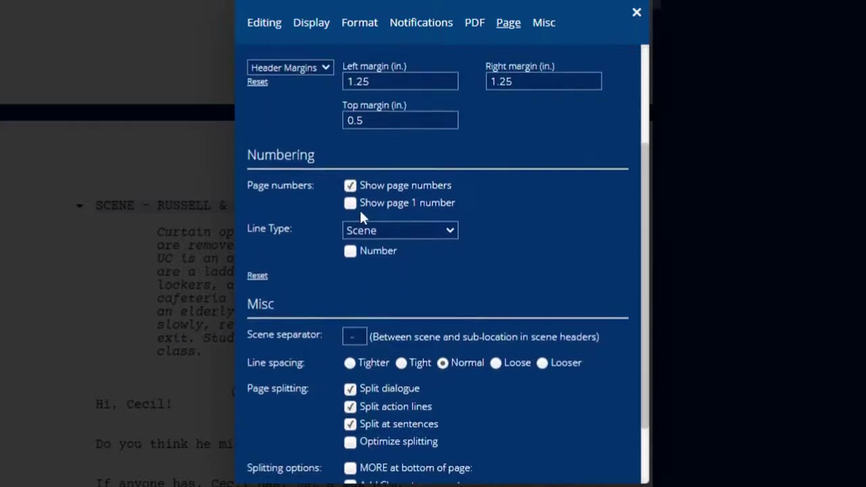
{"action": "left_click", "coordinate": [350, 251]}
{"action": "scroll", "coordinate": [571, 257], "scroll_direction": "down", "scroll_amount": 3}
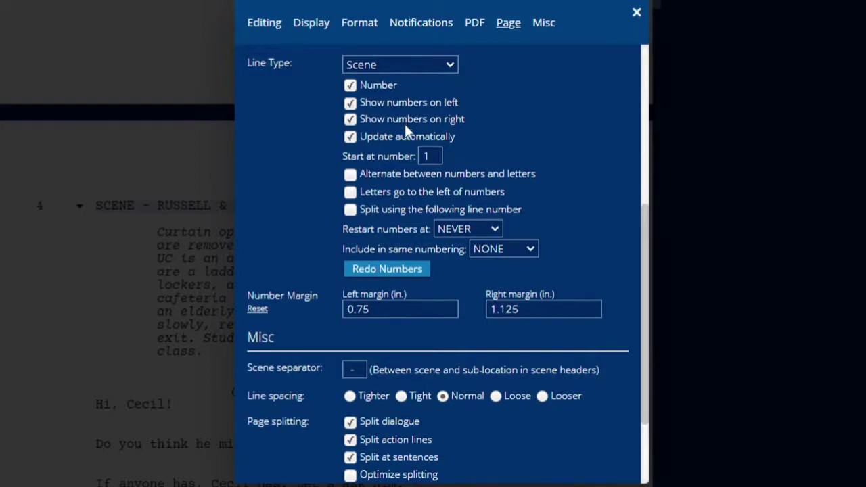
{"action": "left_click", "coordinate": [636, 18]}
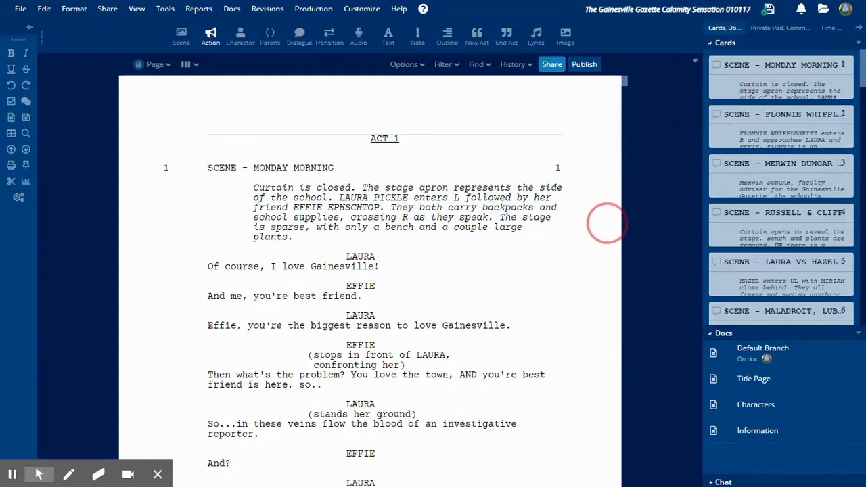
Step: Drag the Principal's scene card 12 above card 11, Stolen PU-Beta37, in the Cards panel
{"action": "left_click_drag", "start_coordinate": [625, 84], "coordinate": [631, 276]}
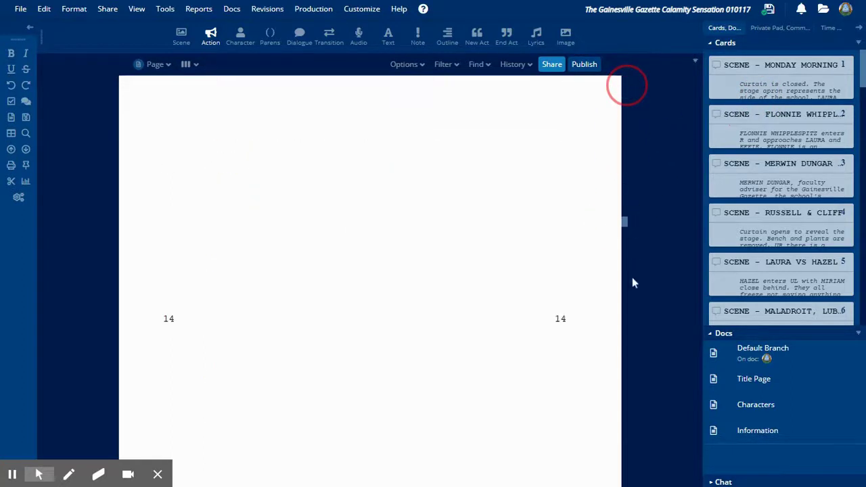
{"action": "left_click_drag", "start_coordinate": [627, 413], "coordinate": [625, 80]}
{"action": "scroll", "coordinate": [808, 211], "scroll_direction": "down", "scroll_amount": 6}
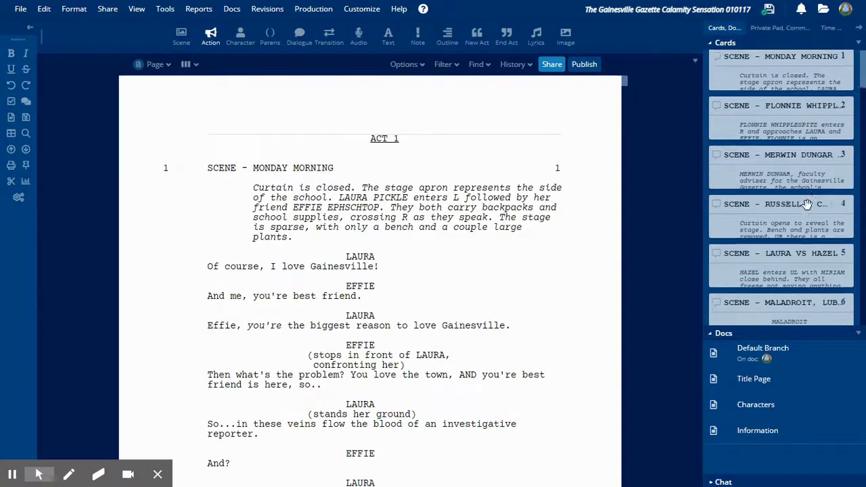
{"action": "scroll", "coordinate": [810, 210], "scroll_direction": "down", "scroll_amount": 2}
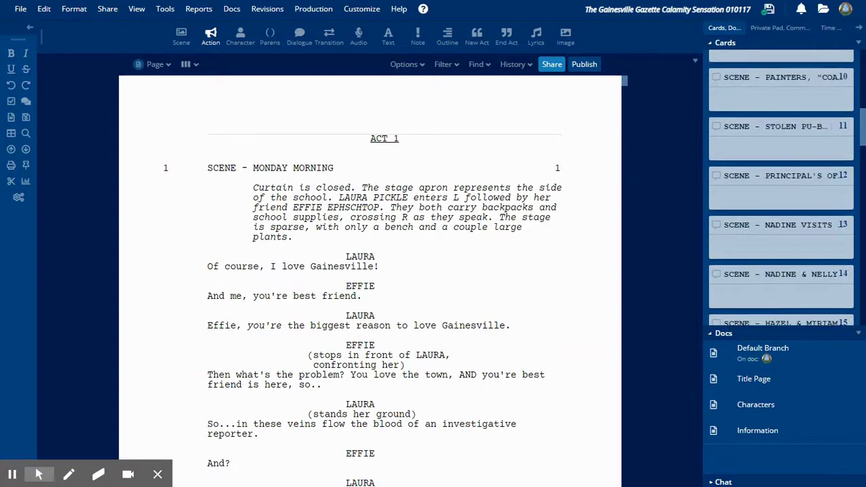
{"action": "left_click", "coordinate": [842, 132]}
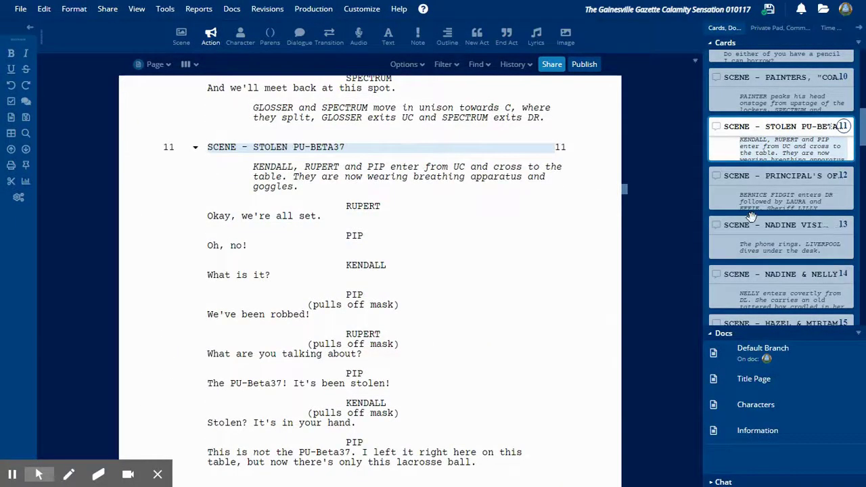
{"action": "left_click", "coordinate": [782, 178]}
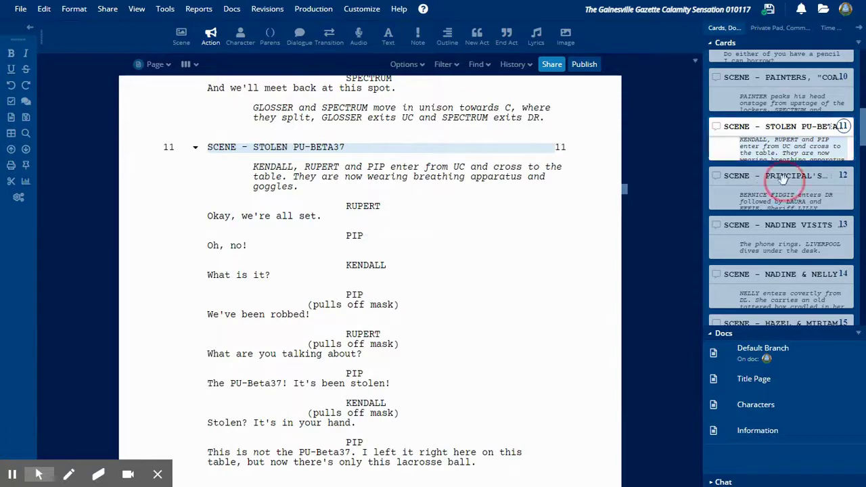
{"action": "left_click_drag", "start_coordinate": [783, 128], "coordinate": [788, 175]}
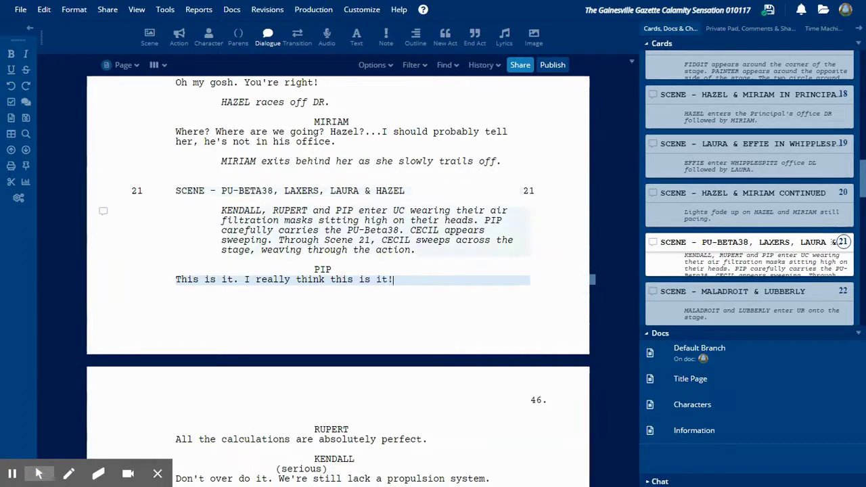
Step: After Hazel's line, add an autocompleted MIRIAM cue with filler dialogue, then a HAZEL cue with filler
{"action": "left_click", "coordinate": [326, 270]}
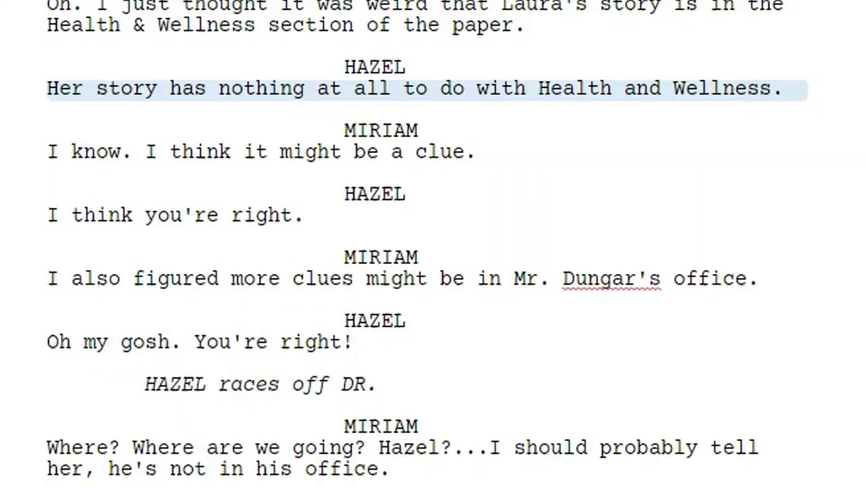
{"action": "key", "text": "Return"}
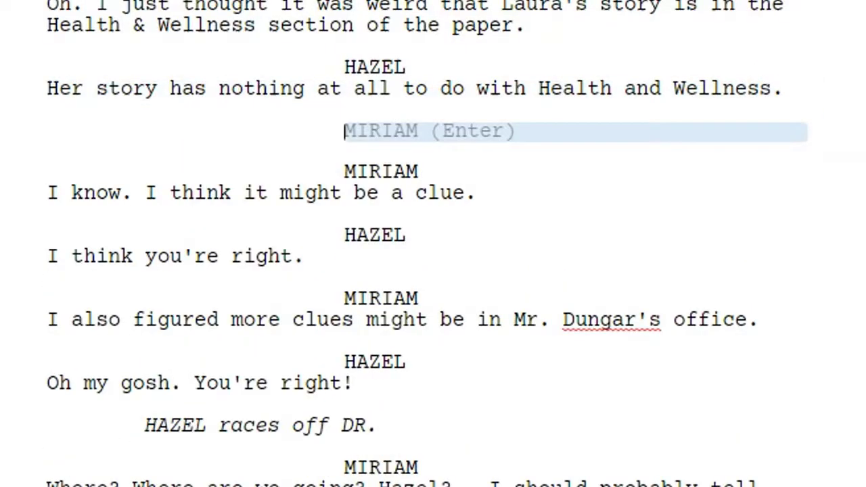
{"action": "key", "text": "Return"}
{"action": "type", "text": "A;sldkfjasd"}
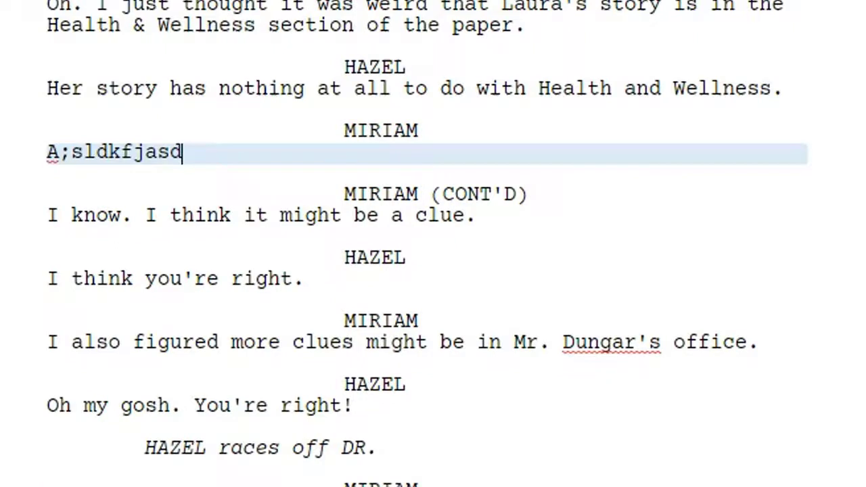
{"action": "key", "text": "Return"}
{"action": "key", "text": "Return"}
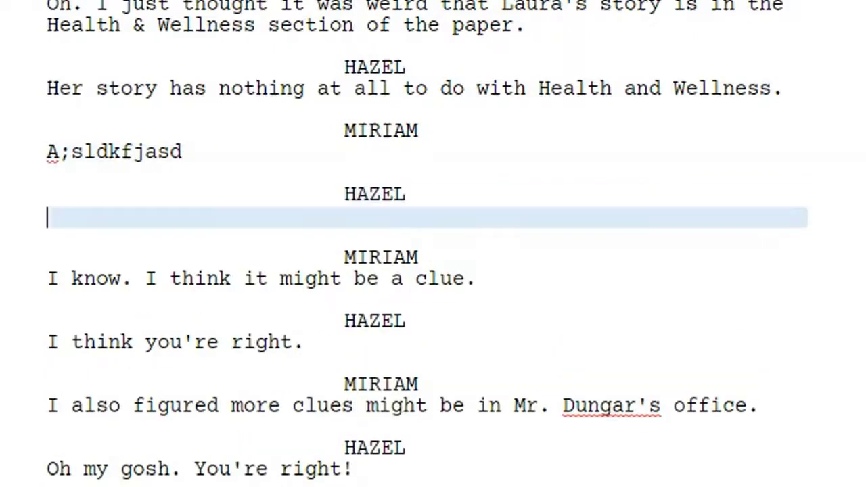
{"action": "type", "text": ";aslkdjf;alsdkfj"}
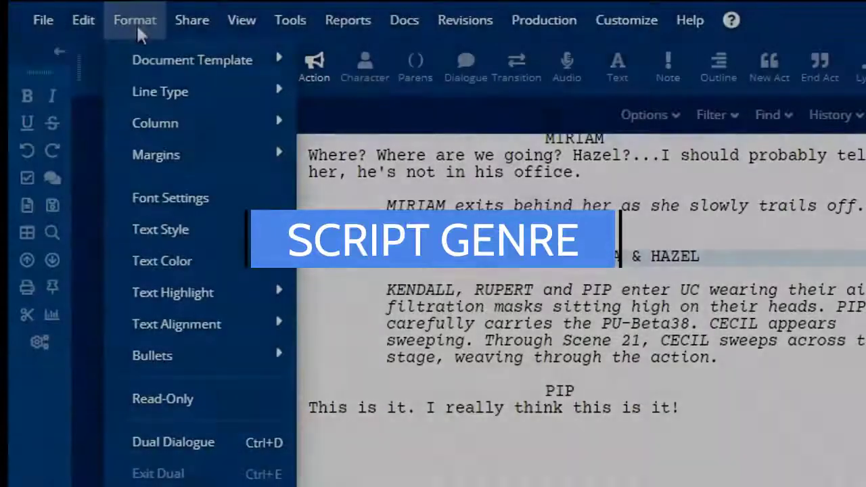
{"action": "mouse_move", "coordinate": [161, 63]}
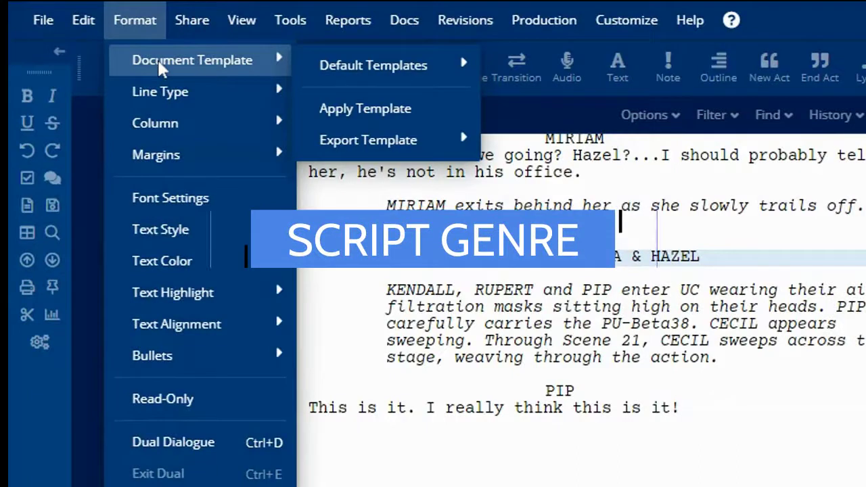
{"action": "mouse_move", "coordinate": [380, 71]}
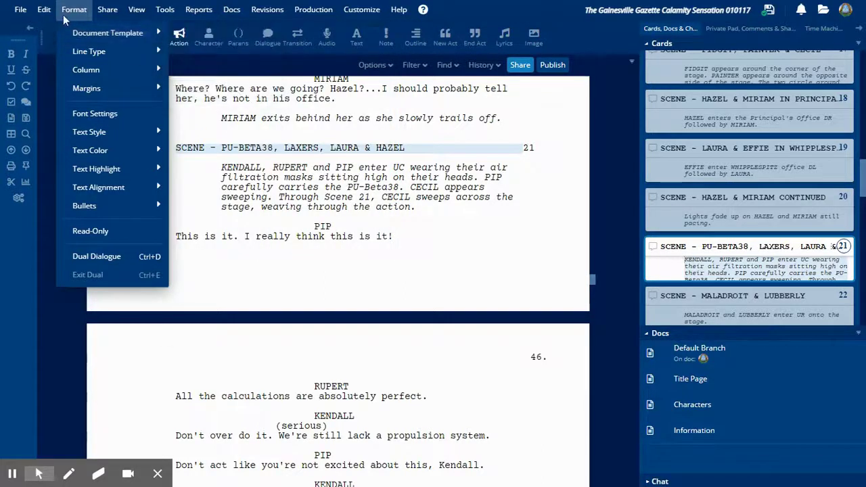
{"action": "scroll", "coordinate": [338, 270], "scroll_direction": "down", "scroll_amount": 4}
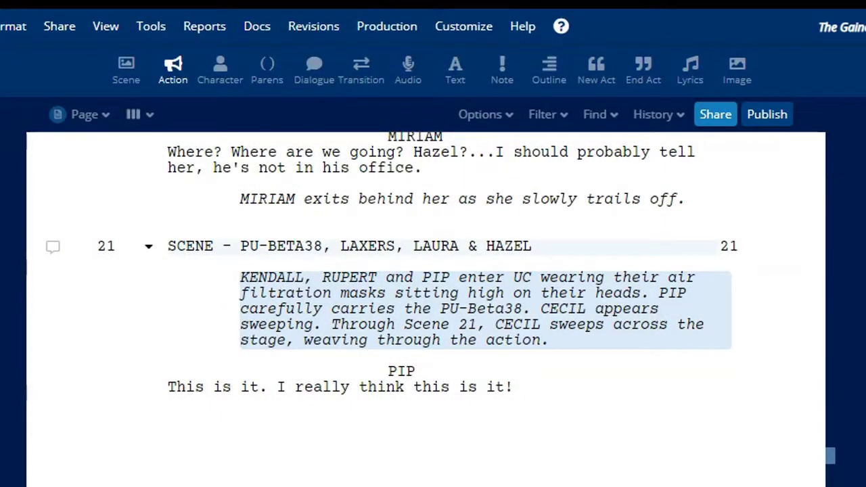
{"action": "left_click", "coordinate": [214, 246]}
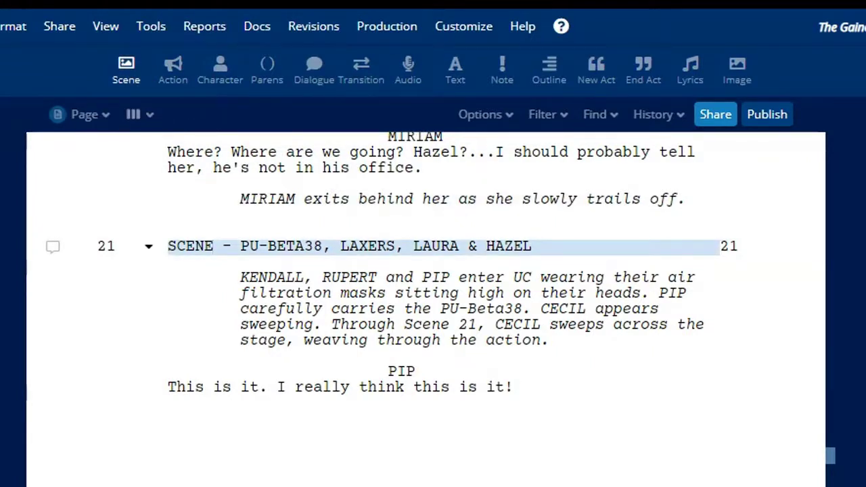
{"action": "key", "text": "Down"}
{"action": "left_click", "coordinate": [222, 80]}
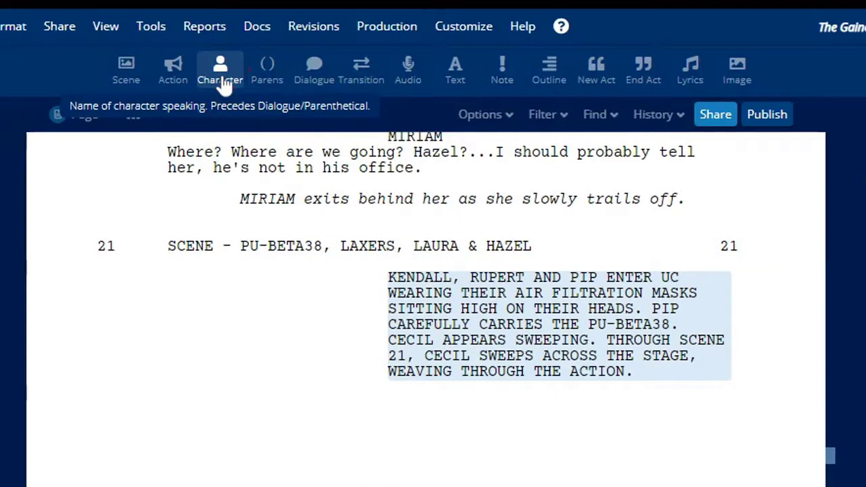
Step: Cycle the scene 21 paragraph through Parens and Dialogue back to Action, then tab a new line through types
{"action": "left_click", "coordinate": [270, 77]}
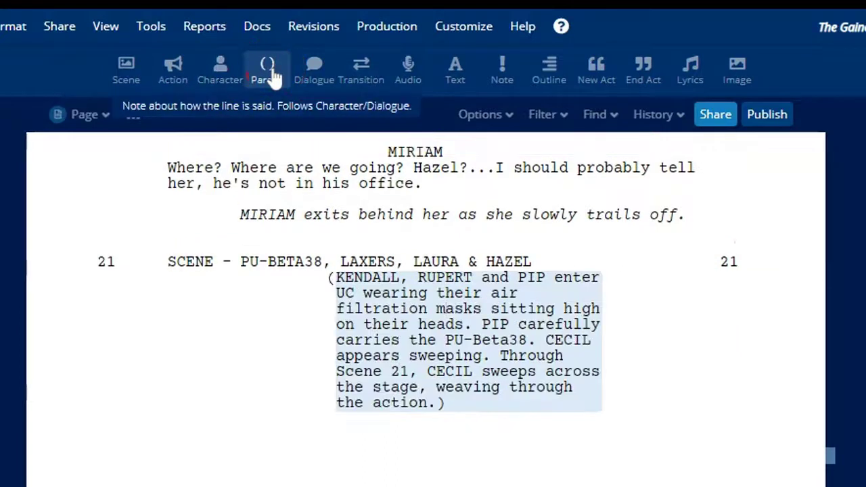
{"action": "left_click", "coordinate": [316, 71]}
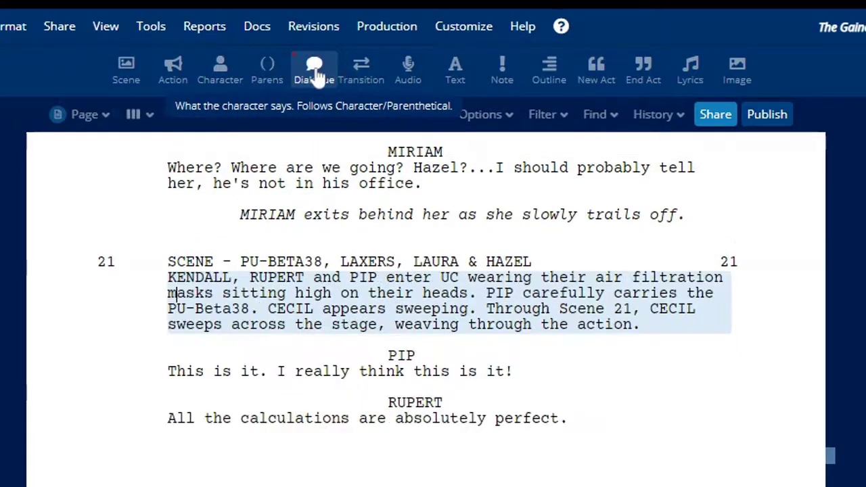
{"action": "left_click", "coordinate": [175, 72]}
{"action": "key", "text": "Return"}
{"action": "key", "text": "Tab"}
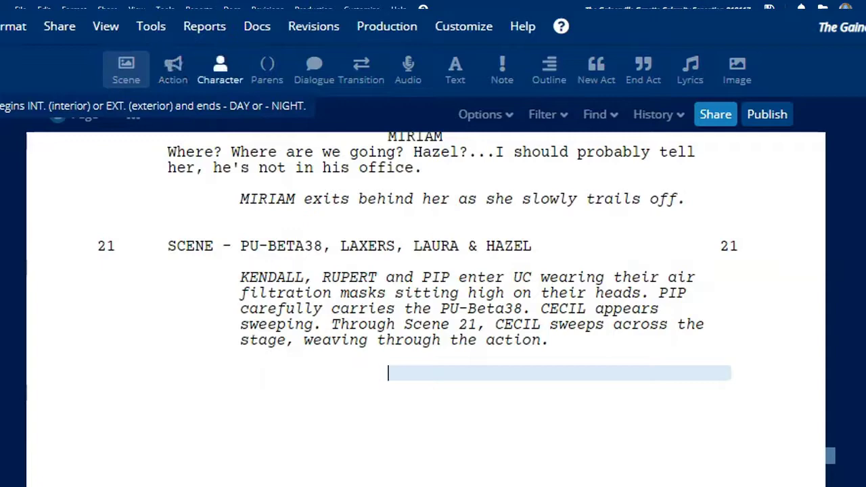
{"action": "key", "text": "Tab"}
Step: Add a new line after scene 21's action and tab it through Character, Parens and Dialogue
{"action": "left_click", "coordinate": [734, 246]}
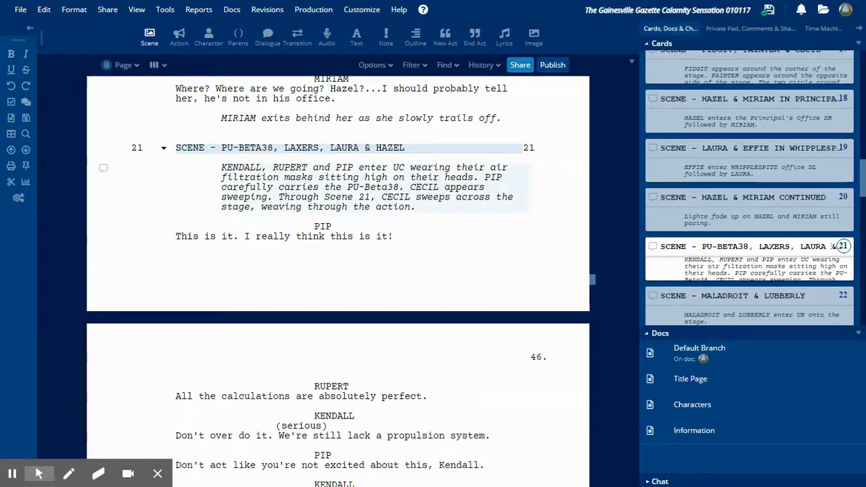
{"action": "left_click", "coordinate": [441, 207]}
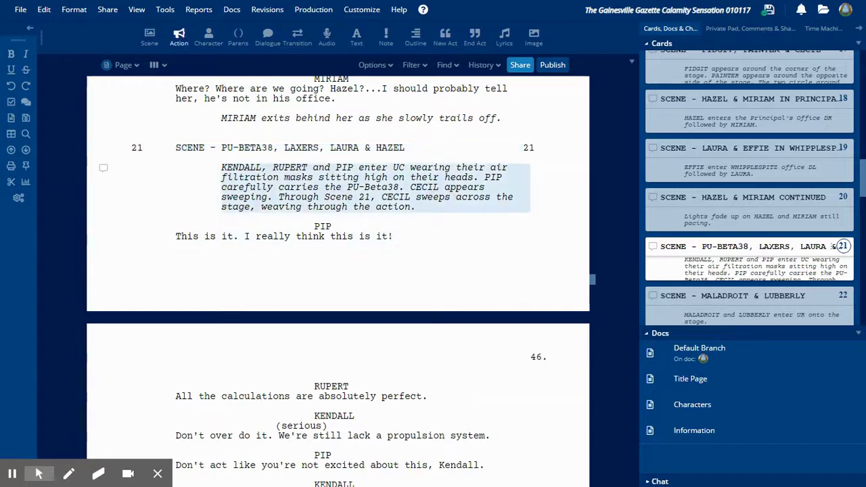
{"action": "key", "text": "Return"}
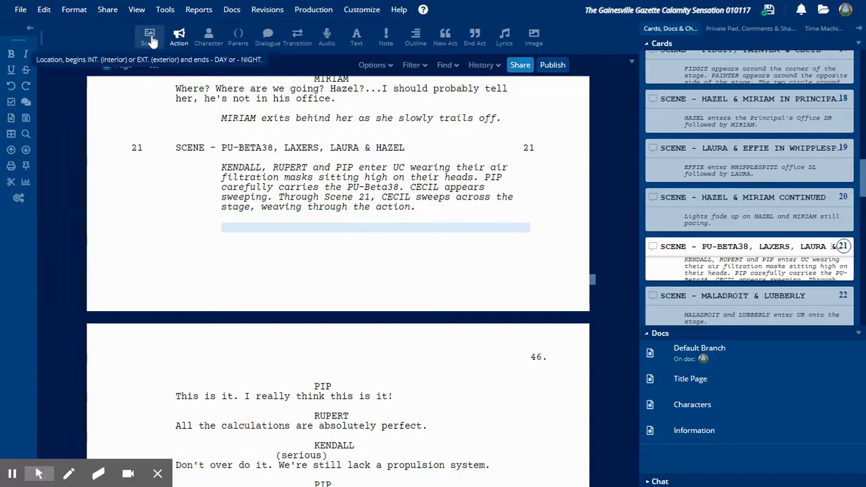
{"action": "key", "text": "Tab"}
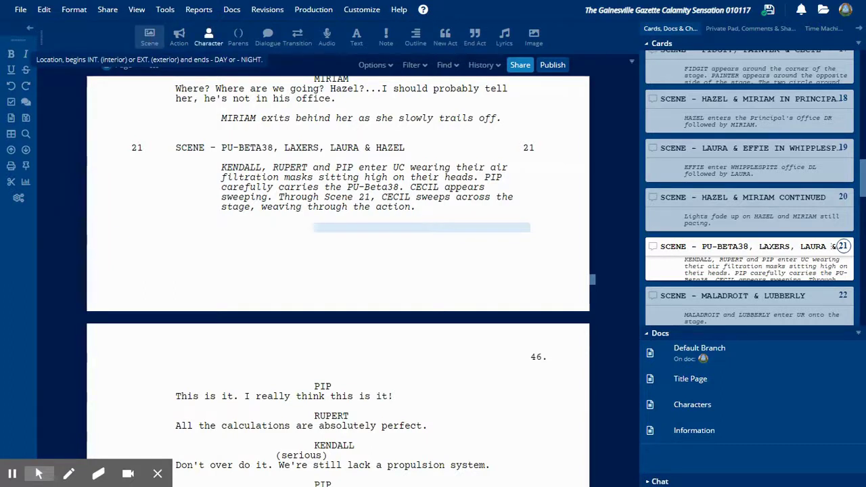
{"action": "key", "text": "Tab"}
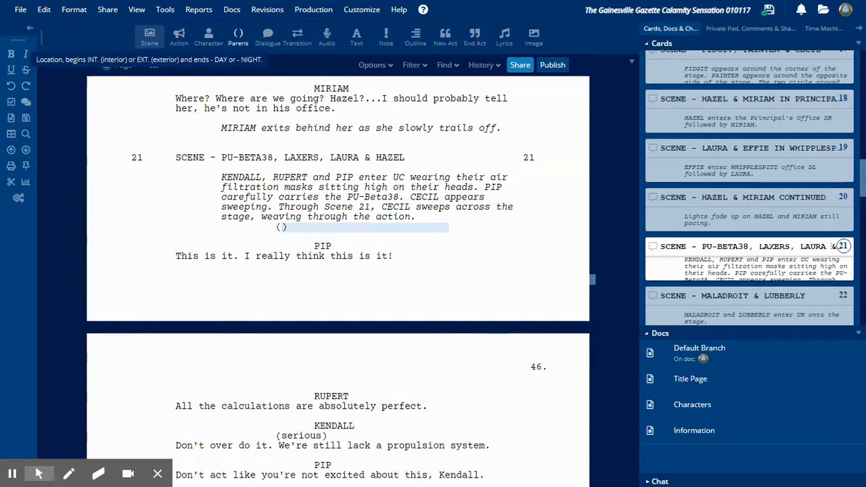
{"action": "key", "text": "Tab"}
Step: Add a test scene 22 heading 'WHATEVER I TYHPE', undo it, and return to scene 21's action
{"action": "left_click", "coordinate": [150, 38]}
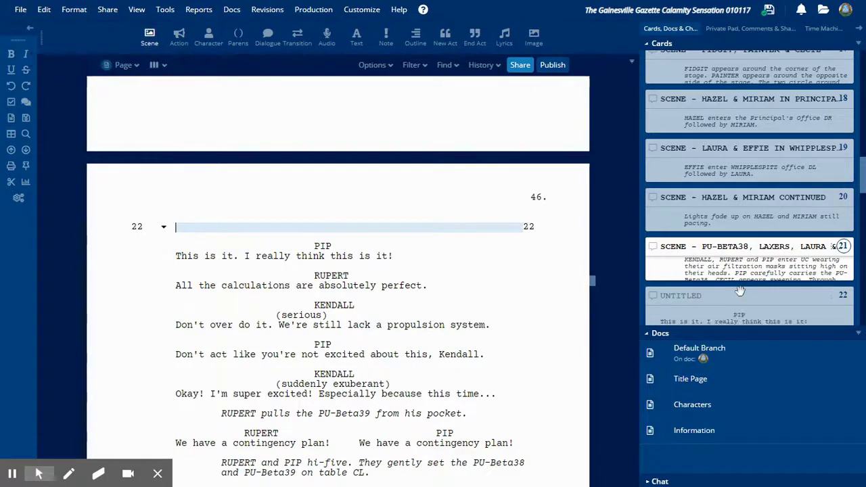
{"action": "type", "text": "WHATEVER I TYHPE"}
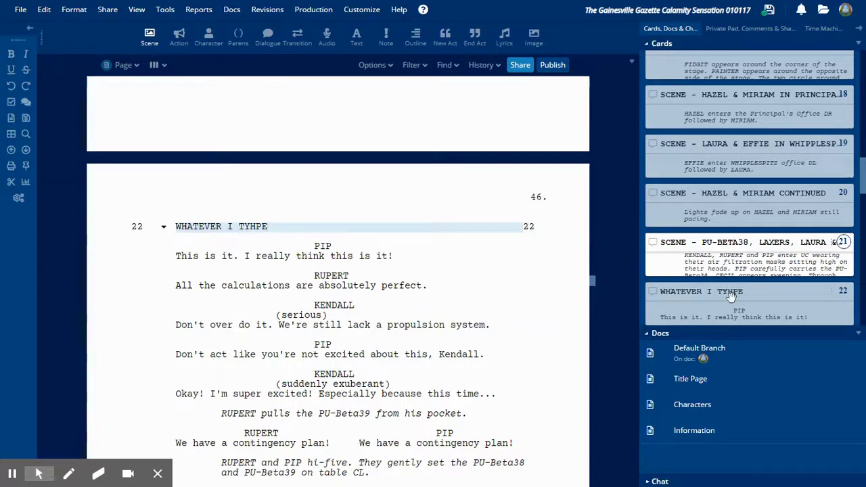
{"action": "key", "text": "ctrl+z"}
{"action": "left_click", "coordinate": [223, 189]}
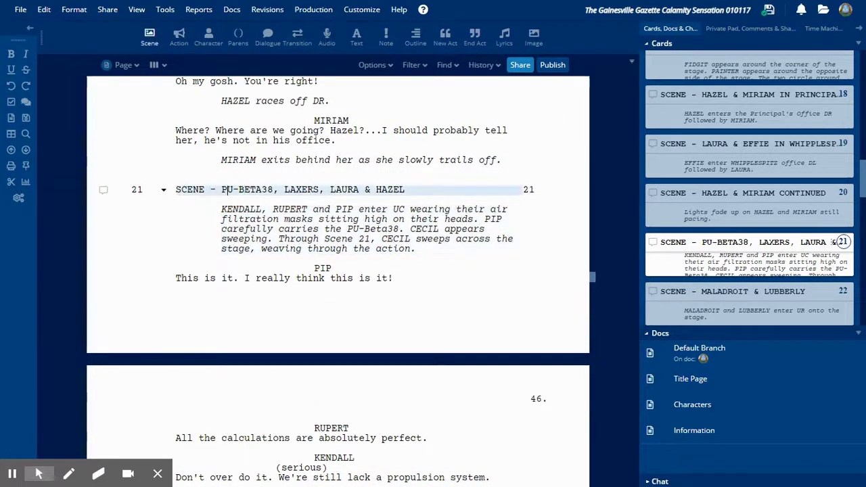
{"action": "left_click", "coordinate": [267, 218]}
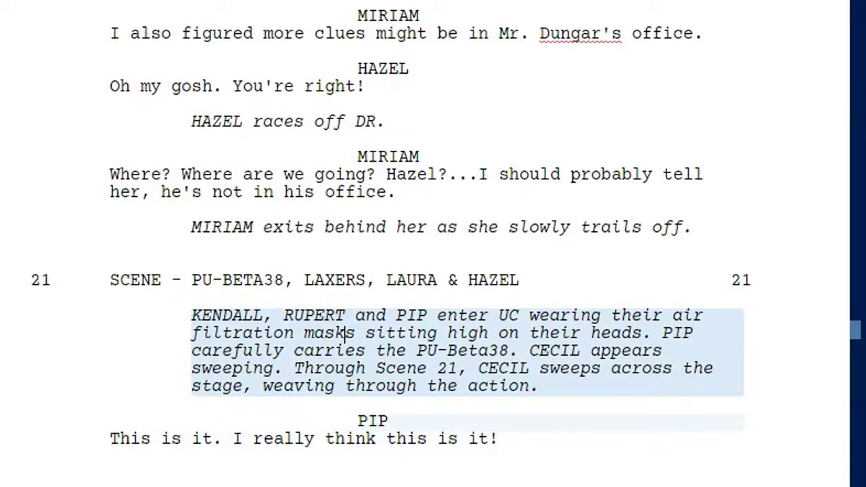
Step: Add a LAURA character cue after PIP's line from the autocomplete list, with a parenthetical beneath it
{"action": "left_click", "coordinate": [512, 441]}
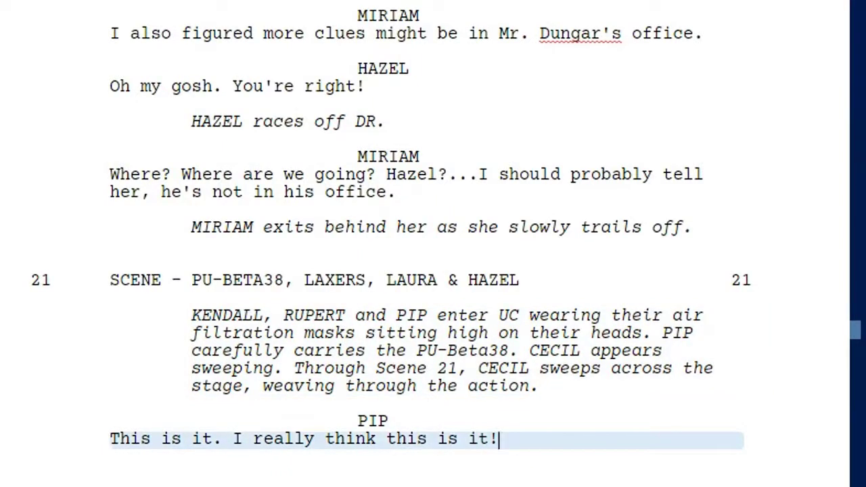
{"action": "key", "text": "Return"}
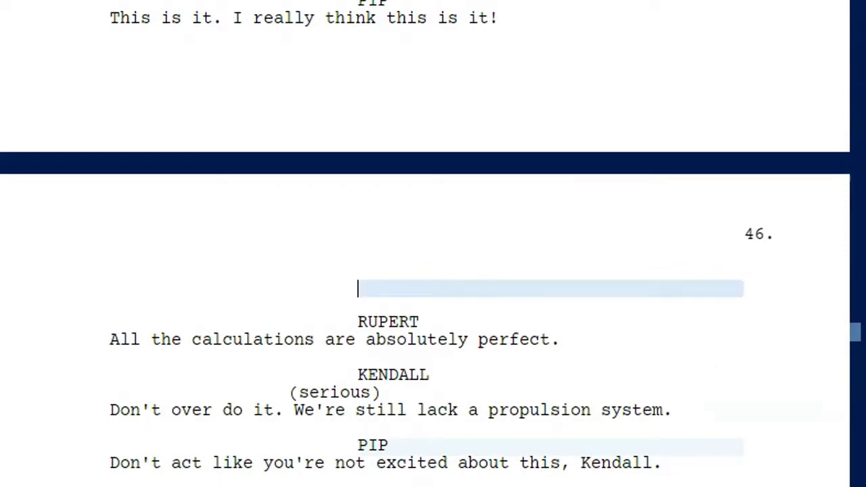
{"action": "type", "text": "K"}
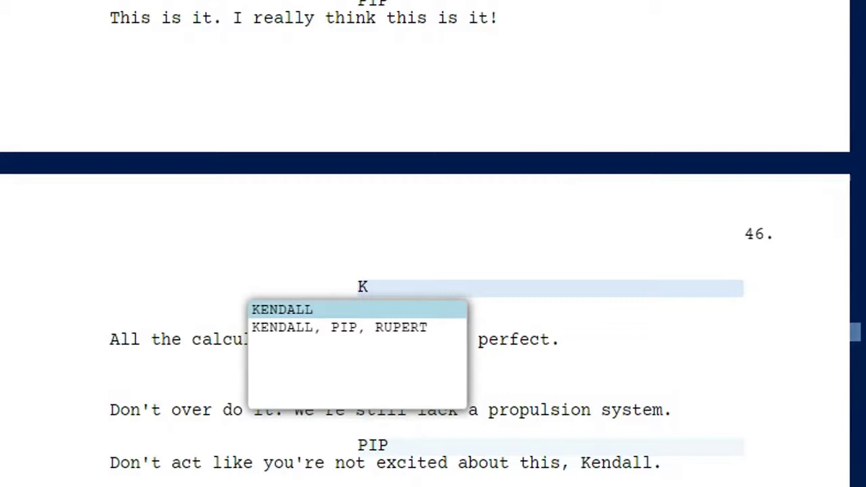
{"action": "key", "text": "BackSpace"}
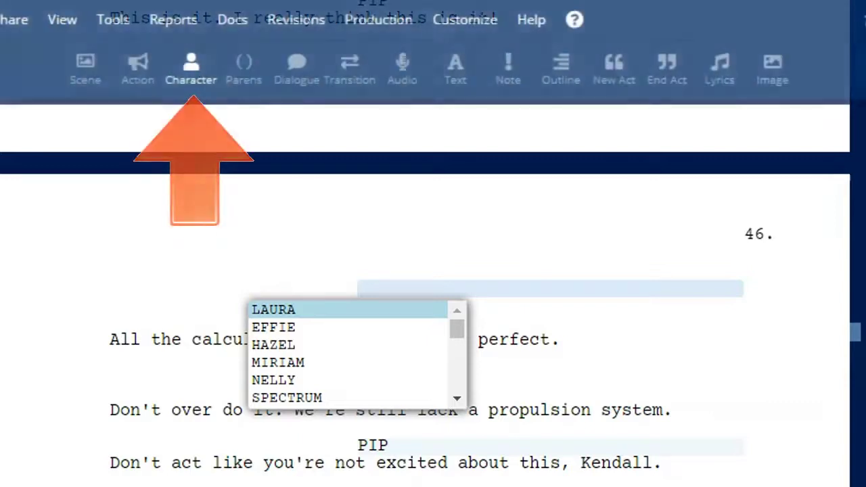
{"action": "key", "text": "Return"}
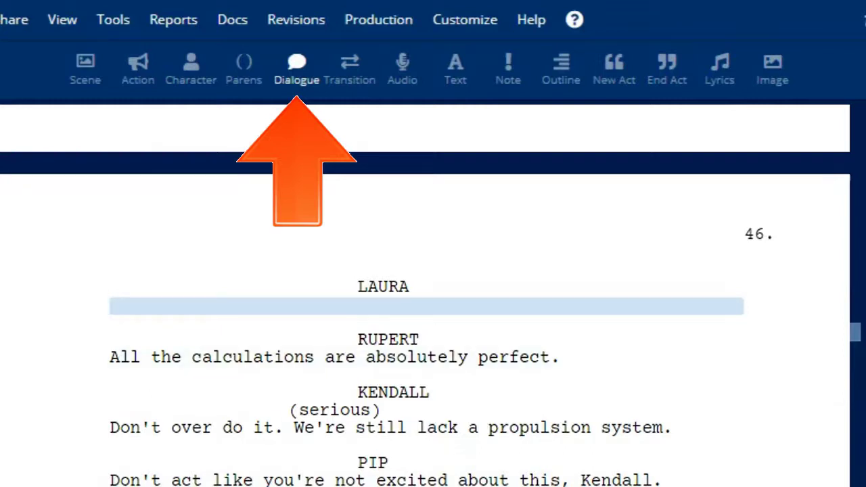
{"action": "left_click", "coordinate": [243, 76]}
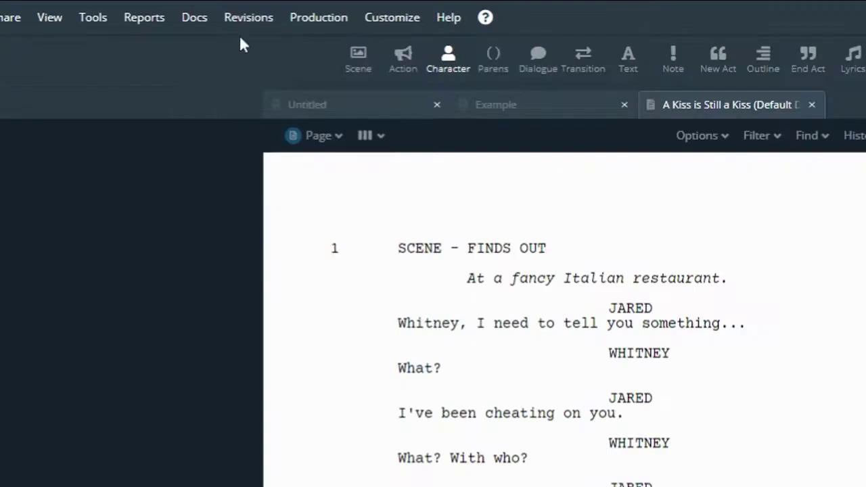
Step: In Revisions > Date & Writers, set the end date to April 1, 2021, tick one writer, and show changes
{"action": "left_click", "coordinate": [163, 10]}
{"action": "left_click", "coordinate": [255, 111]}
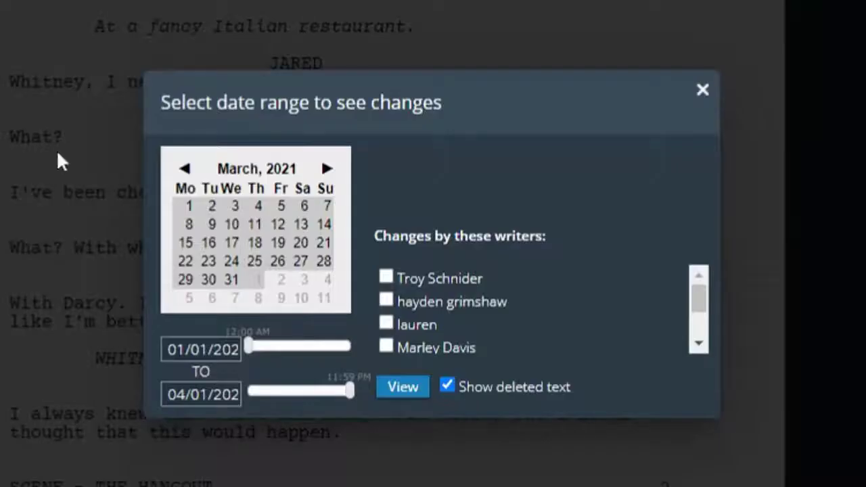
{"action": "left_click", "coordinate": [183, 169]}
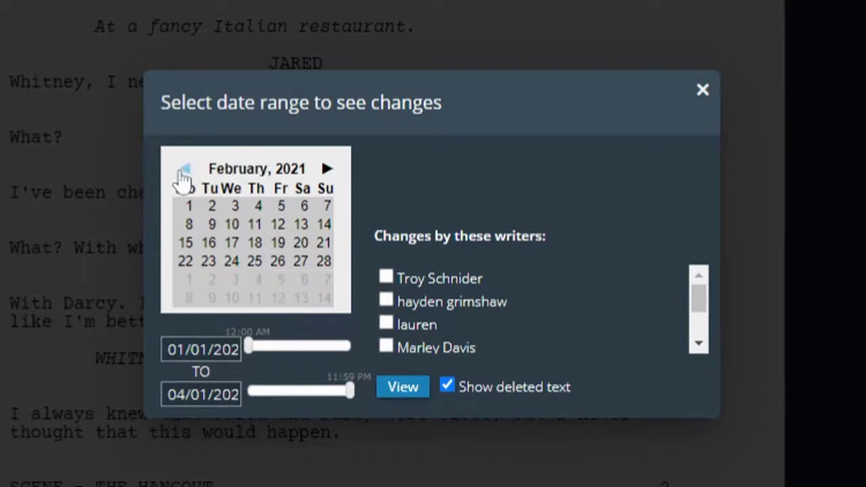
{"action": "left_click", "coordinate": [183, 169]}
{"action": "left_click", "coordinate": [281, 207]}
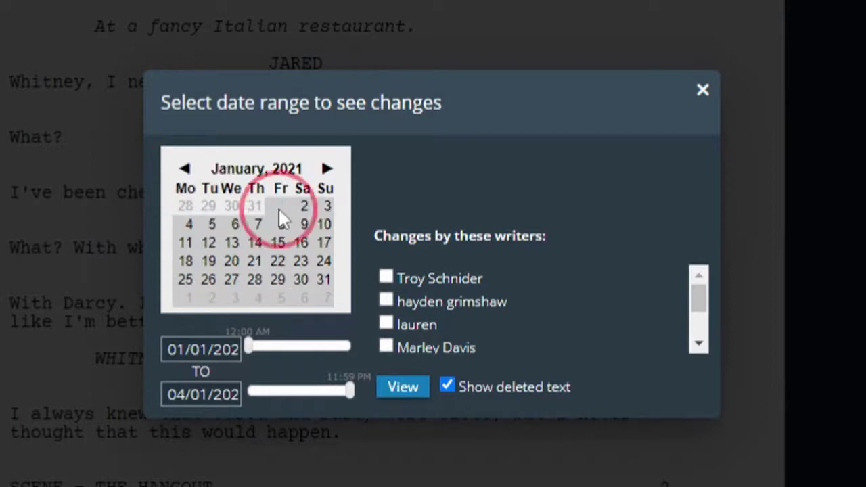
{"action": "left_click", "coordinate": [326, 169]}
{"action": "left_click", "coordinate": [326, 169]}
{"action": "left_click", "coordinate": [326, 171]}
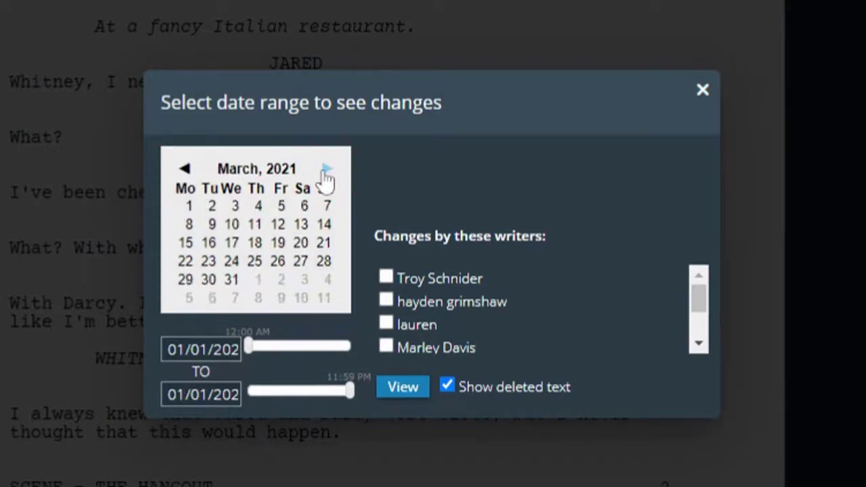
{"action": "left_click", "coordinate": [259, 208]}
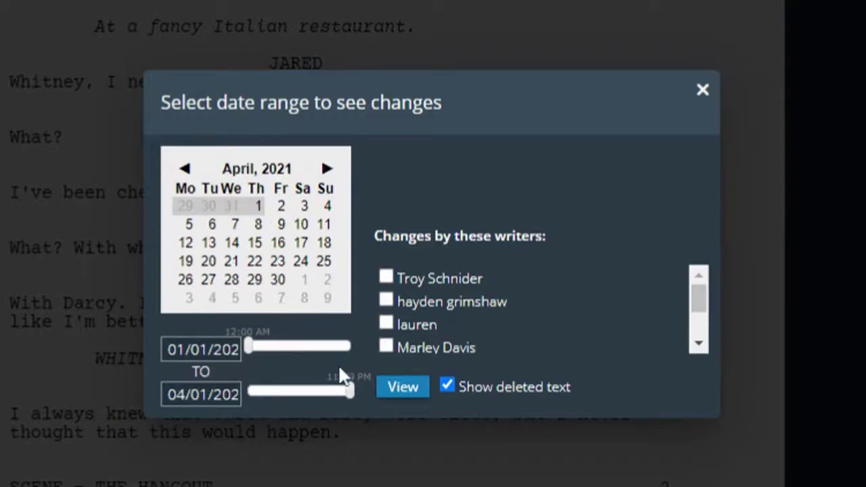
{"action": "left_click", "coordinate": [385, 302]}
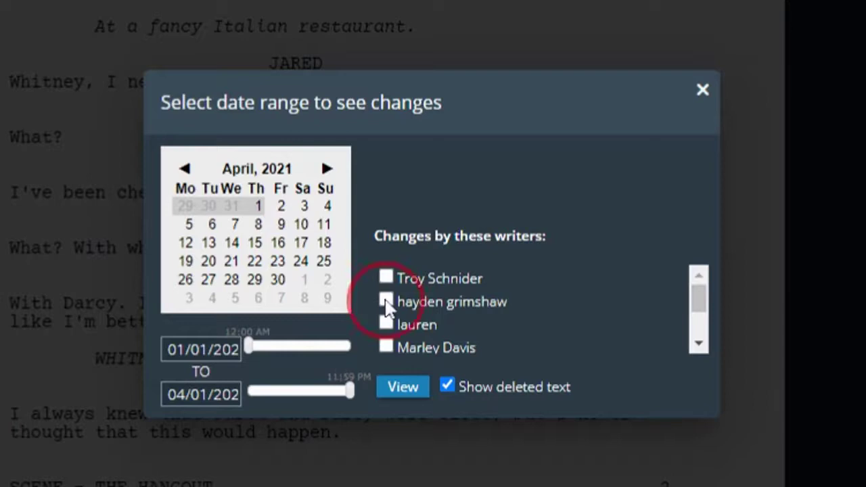
{"action": "left_click", "coordinate": [401, 390]}
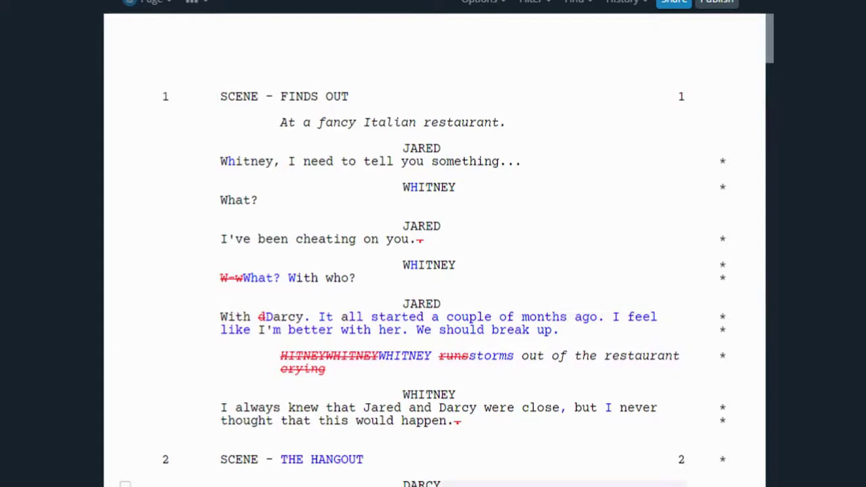
Step: Scroll through the script reviewing the writer's blue additions and red struck-through deletions to scene 4, HIT MAN
{"action": "scroll", "coordinate": [433, 270], "scroll_direction": "down", "scroll_amount": 6}
{"action": "scroll", "coordinate": [538, 484], "scroll_direction": "down", "scroll_amount": 1}
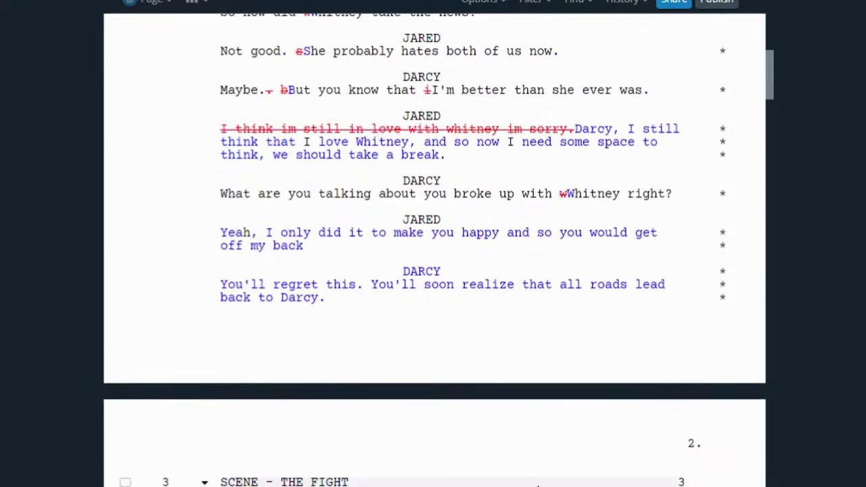
{"action": "scroll", "coordinate": [433, 271], "scroll_direction": "down", "scroll_amount": 2}
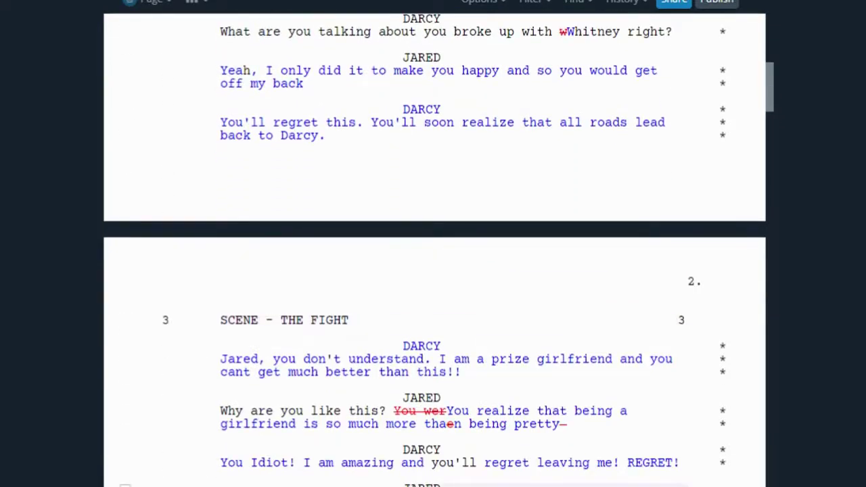
{"action": "scroll", "coordinate": [433, 270], "scroll_direction": "down", "scroll_amount": 4}
{"action": "scroll", "coordinate": [433, 271], "scroll_direction": "down", "scroll_amount": 2}
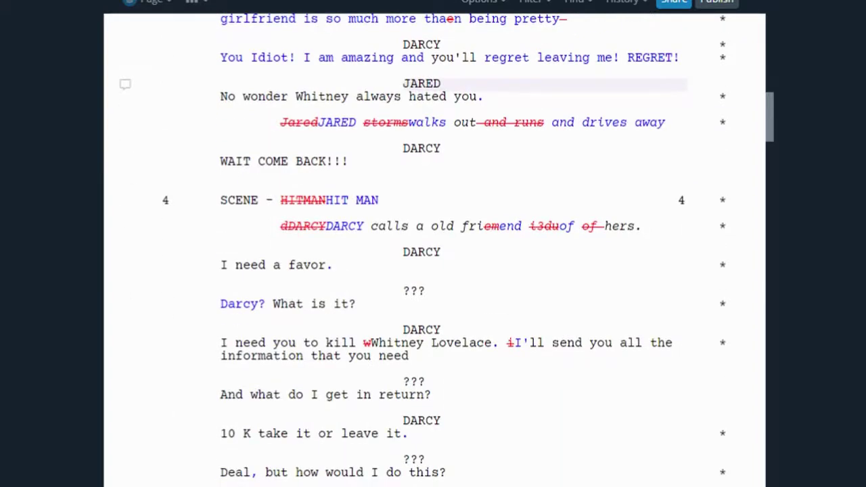